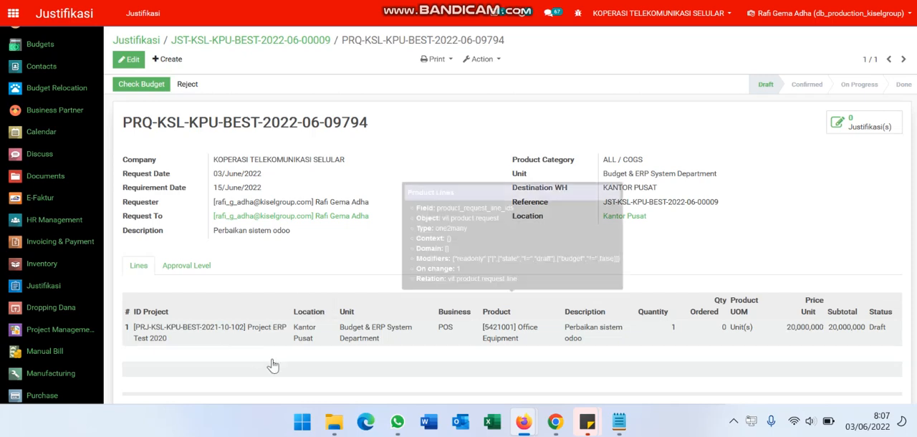
- Edit the Perbaikan sistem odoo purchase request and set its Office Equipment line's unit price to 200,000
{"action": "mouse_move", "coordinate": [326, 424]}
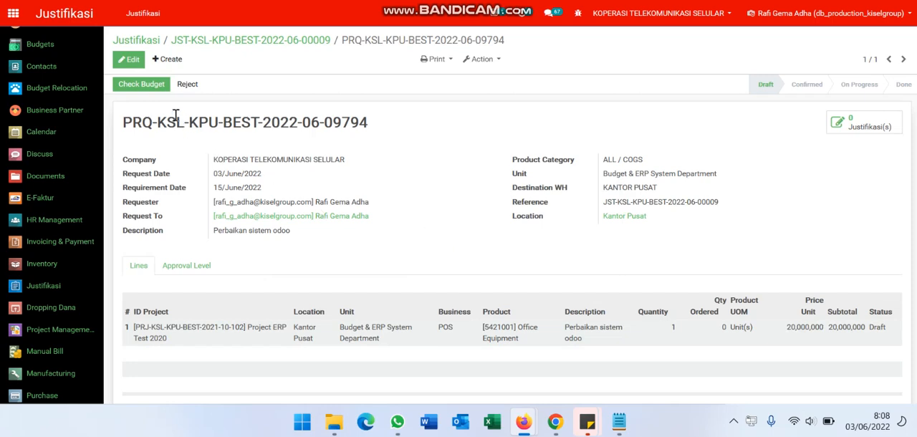
{"action": "left_click", "coordinate": [134, 63]}
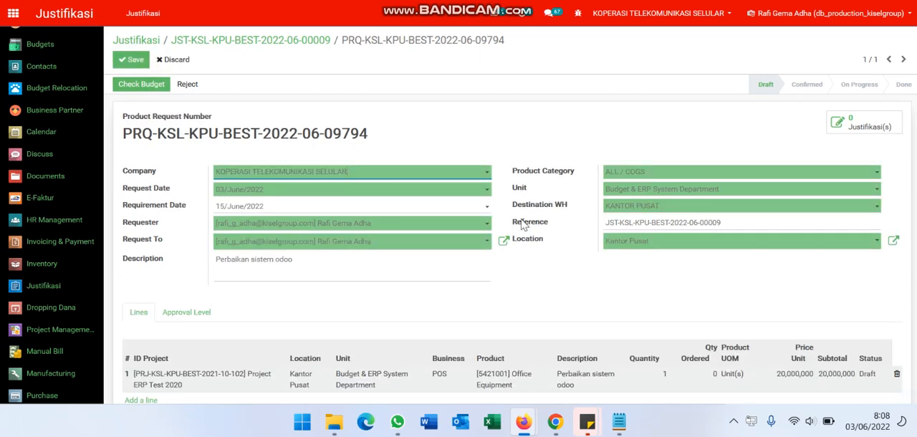
{"action": "scroll", "coordinate": [715, 267], "scroll_direction": "down", "scroll_amount": 2}
{"action": "left_click", "coordinate": [786, 306]}
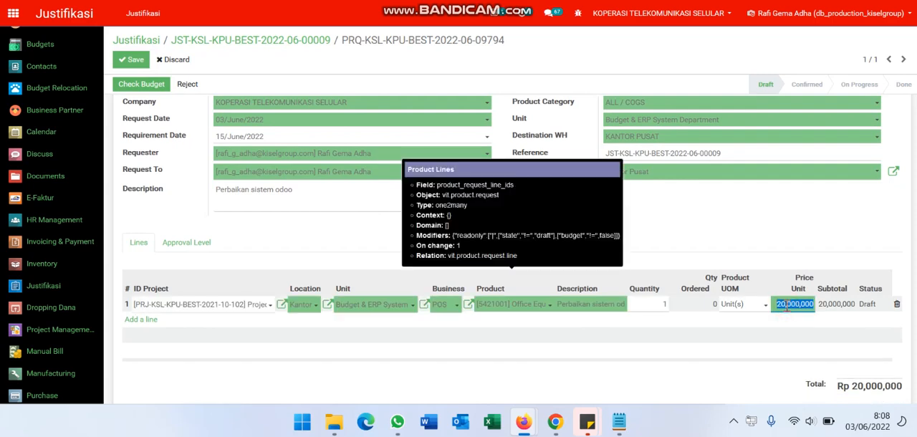
{"action": "type", "text": "200"}
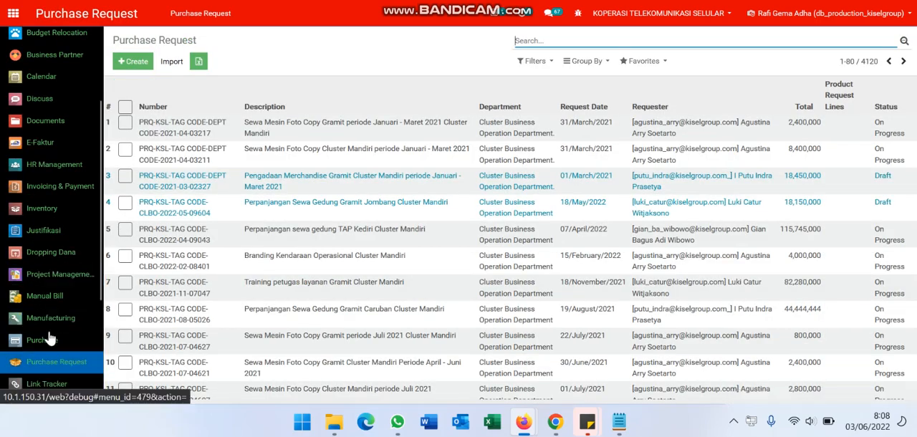
{"action": "scroll", "coordinate": [49, 337], "scroll_direction": "down", "scroll_amount": 1}
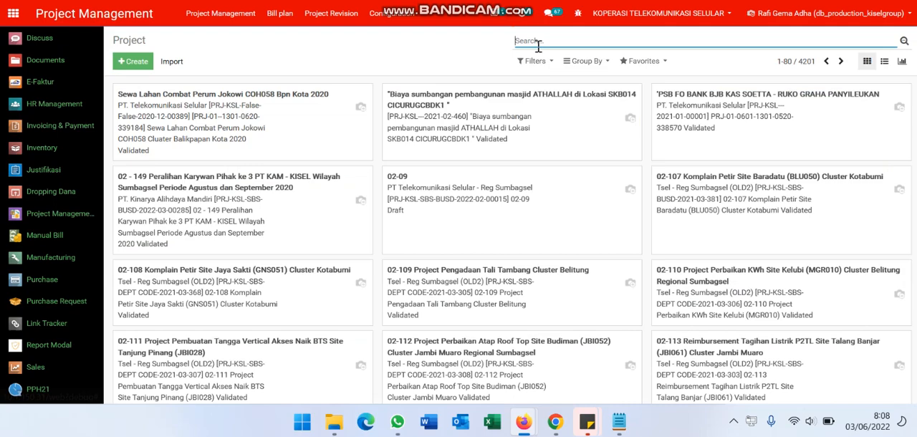
- Search the projects in Project Management for "erp tes" and open the Project ERP Test 2020 record
{"action": "type", "text": "erp"}
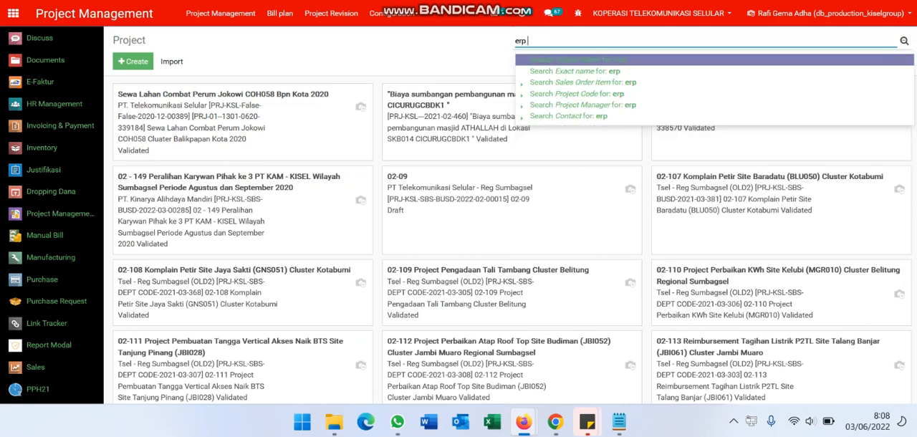
{"action": "type", "text": " tes"}
{"action": "key", "text": "Return"}
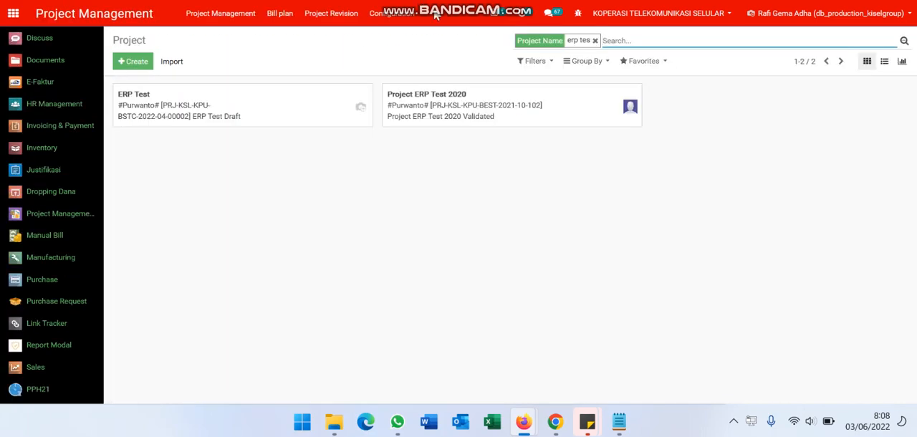
{"action": "left_click", "coordinate": [529, 118]}
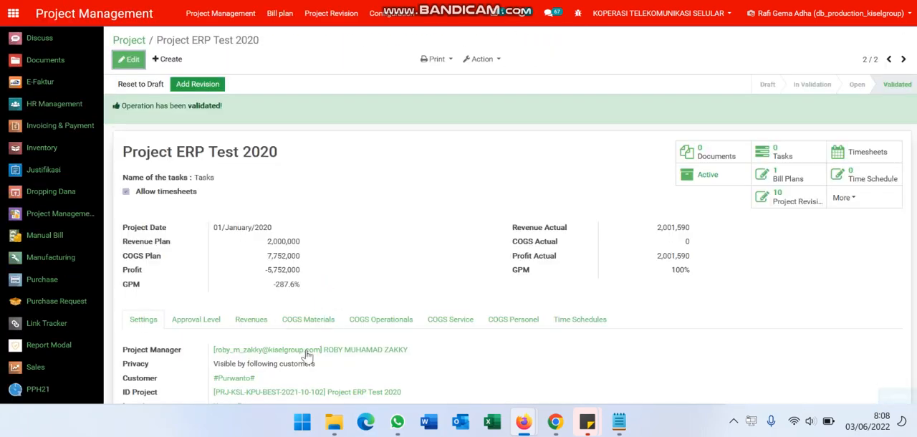
- Open the project's ID Project account and the budget behind its first budget item to examine the budget lines
{"action": "scroll", "coordinate": [308, 357], "scroll_direction": "down", "scroll_amount": 1}
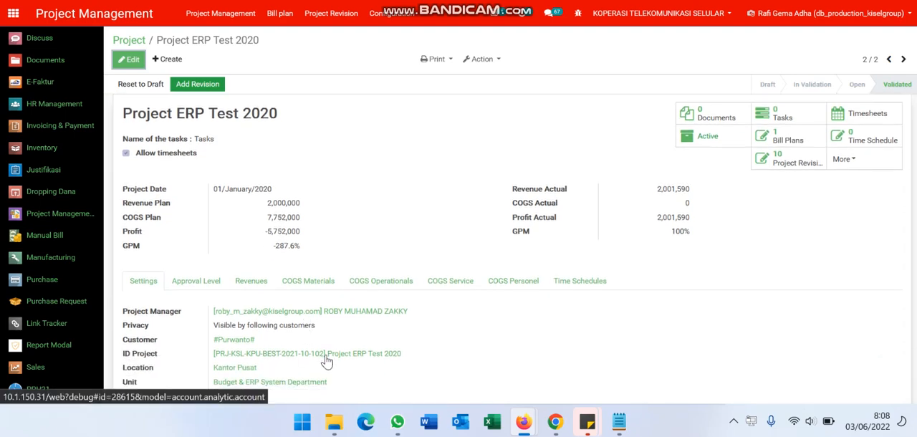
{"action": "left_click", "coordinate": [326, 362]}
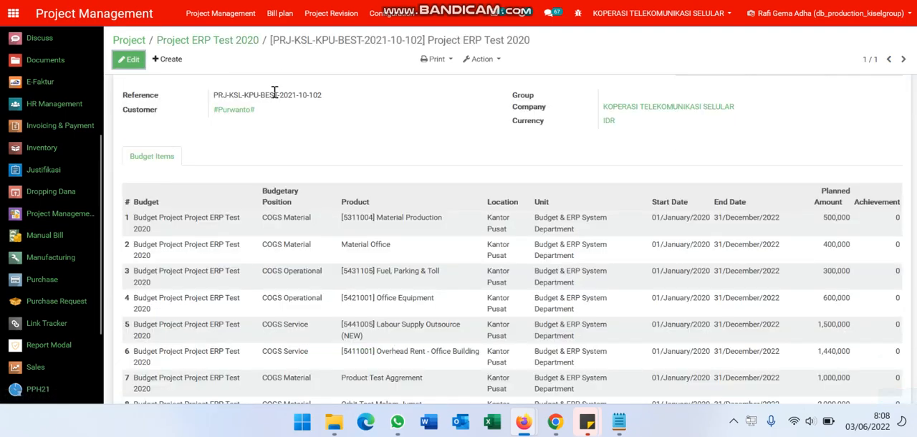
{"action": "left_click", "coordinate": [208, 222]}
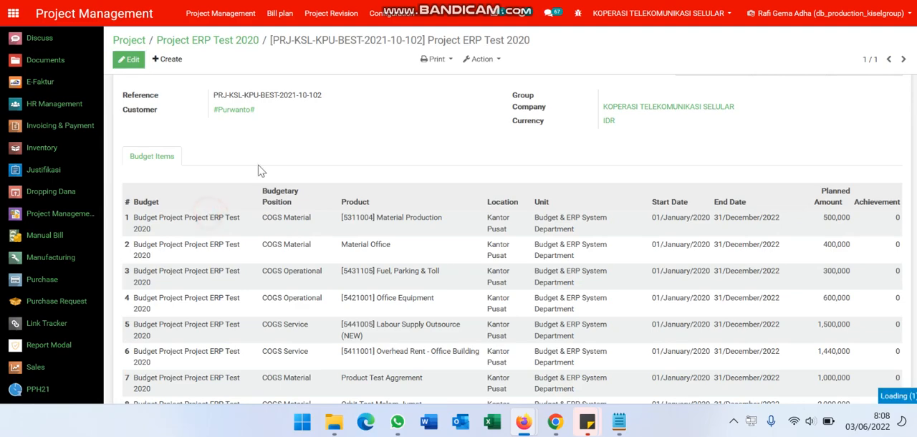
{"action": "left_click", "coordinate": [255, 66]}
{"action": "key", "text": "ctrl+Tab"}
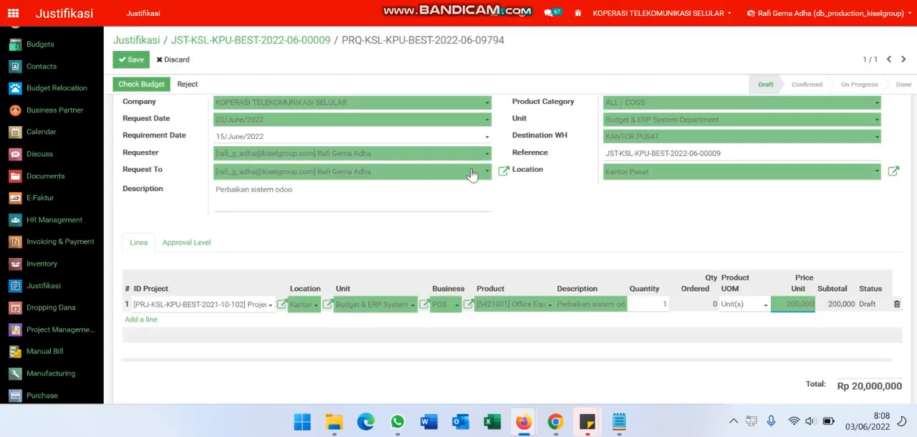
{"action": "left_click", "coordinate": [742, 226]}
{"action": "key", "text": "ctrl+Tab"}
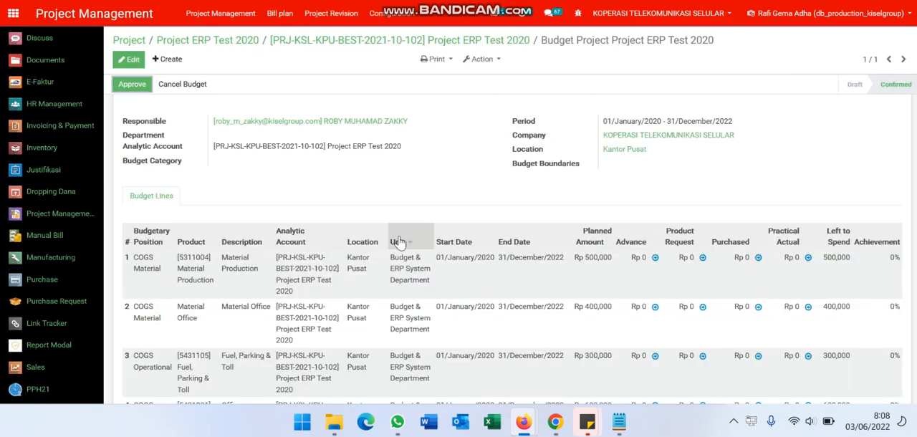
{"action": "scroll", "coordinate": [319, 312], "scroll_direction": "down", "scroll_amount": 2}
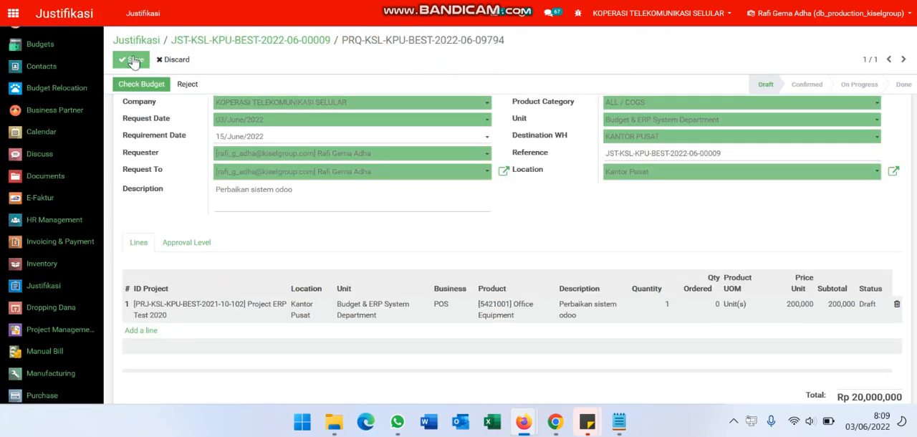
- Save the edited purchase request and try to check its budget
{"action": "left_click", "coordinate": [129, 59]}
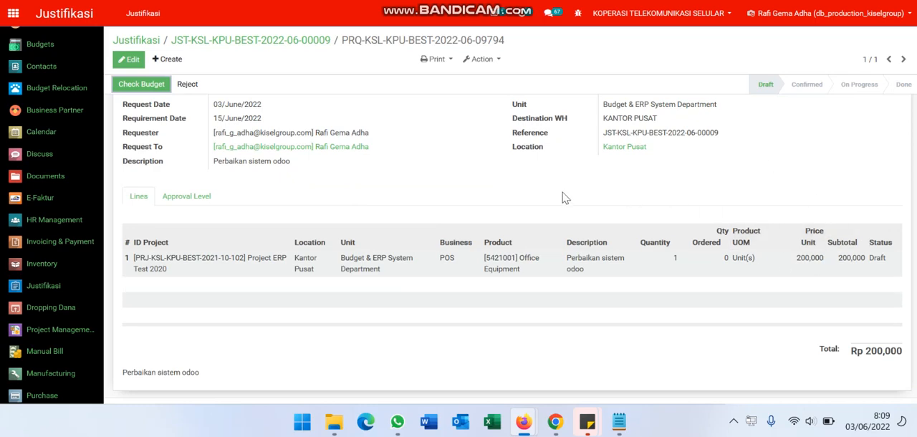
{"action": "scroll", "coordinate": [347, 166], "scroll_direction": "up", "scroll_amount": 2}
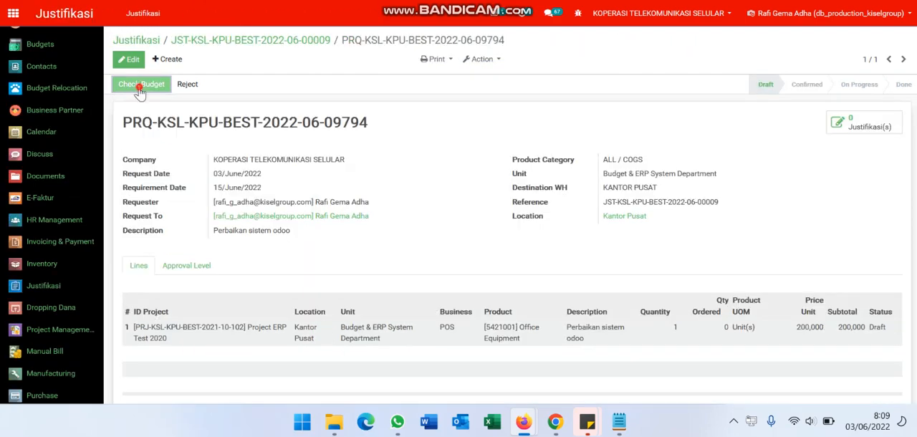
{"action": "left_click", "coordinate": [141, 85]}
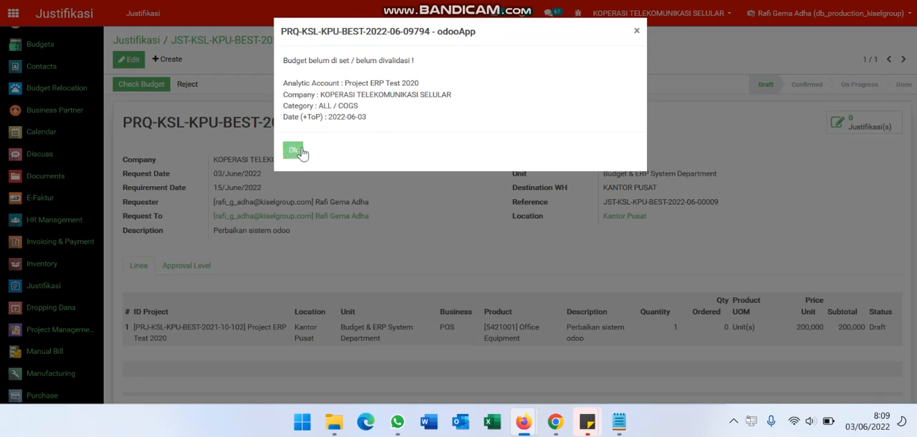
{"action": "left_click", "coordinate": [300, 151]}
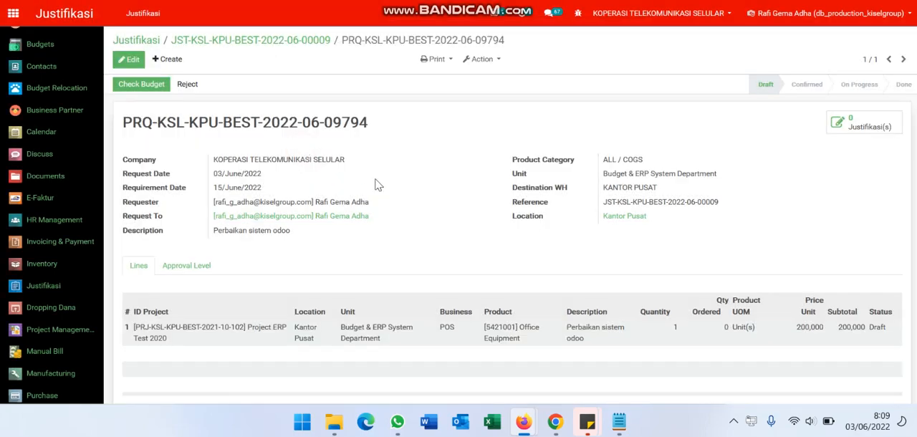
- Try the budget check on the purchase request again after a look at the project's budget lines
{"action": "left_click", "coordinate": [529, 359]}
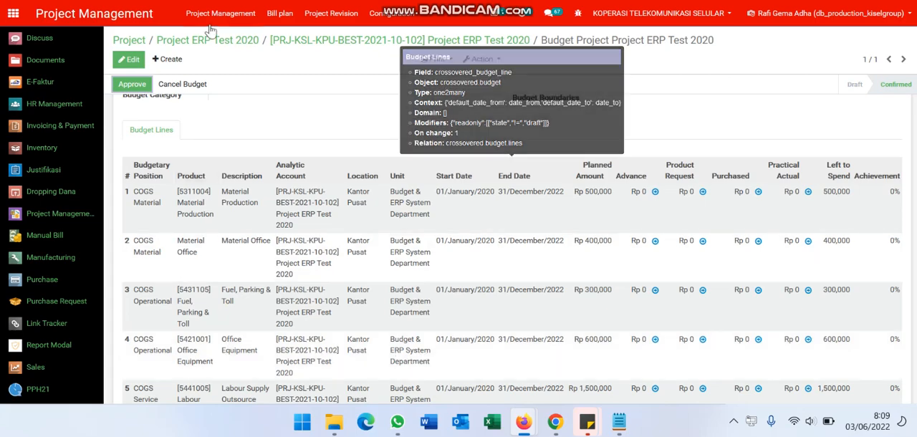
{"action": "left_click", "coordinate": [222, 1]}
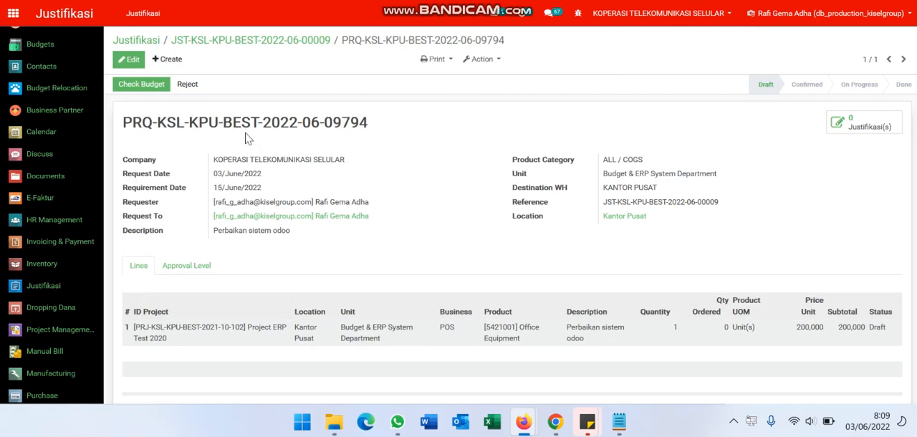
{"action": "left_click", "coordinate": [144, 84]}
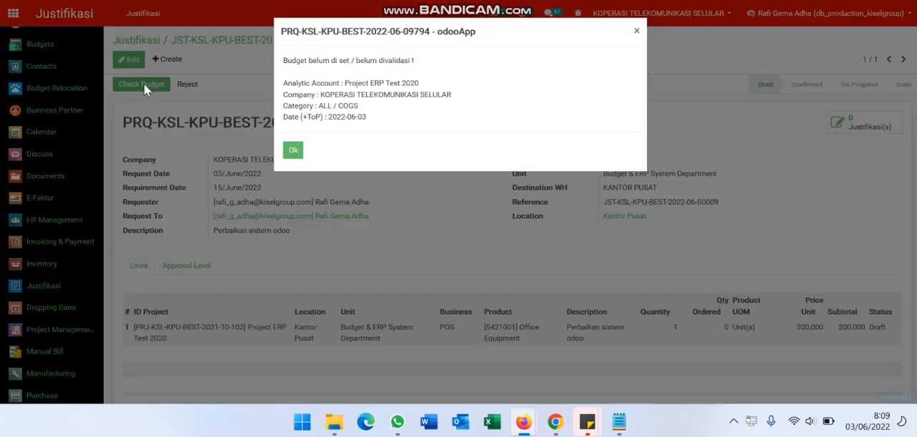
{"action": "left_click", "coordinate": [292, 148]}
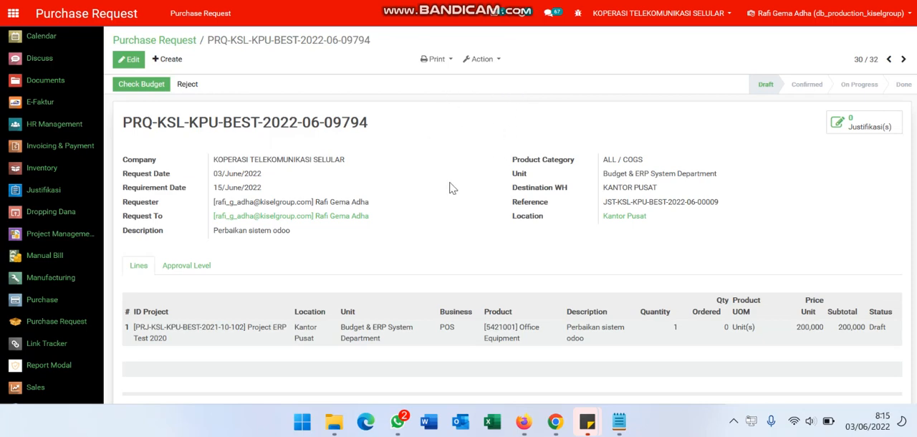
- Run the budget check on the draft request in the Purchase Request module
{"action": "left_click", "coordinate": [302, 0]}
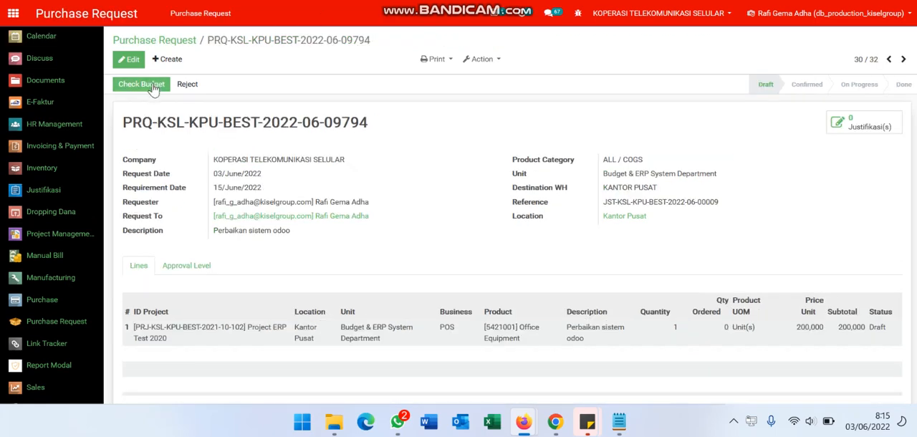
{"action": "left_click", "coordinate": [141, 84]}
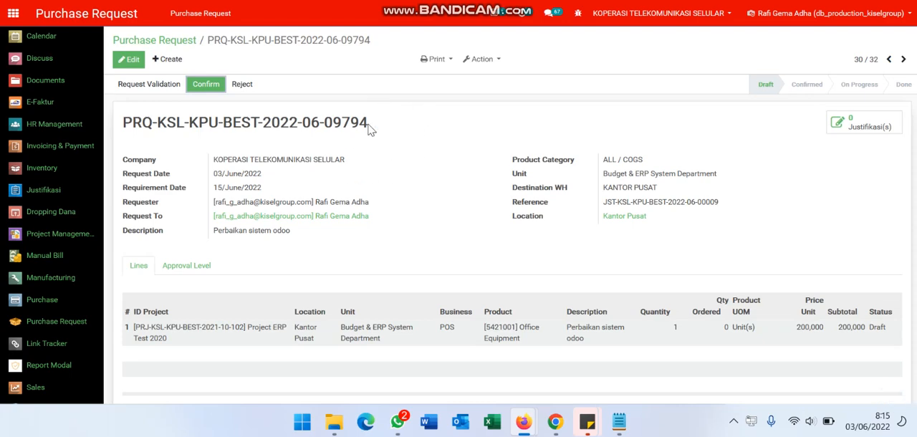
- Reopen the Project ERP Test 2020 budget from its first budget item and examine the amounts on the Office Equipment line
{"action": "key", "text": "ctrl+Tab"}
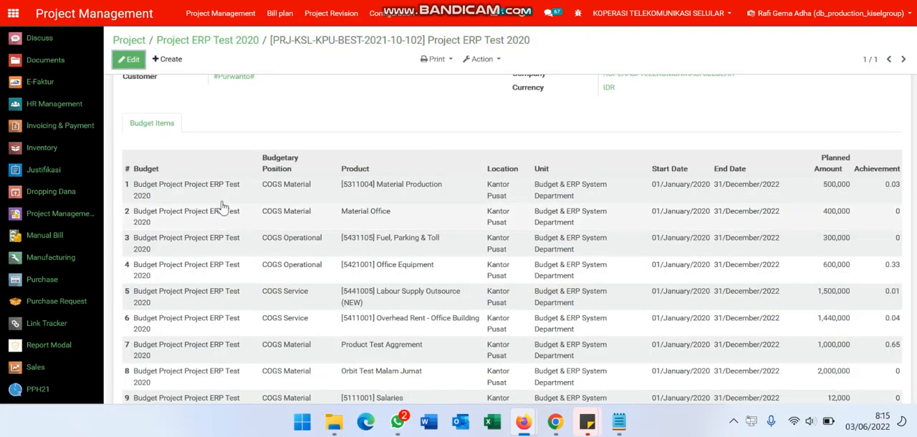
{"action": "left_click", "coordinate": [211, 185]}
{"action": "left_click", "coordinate": [232, 66]}
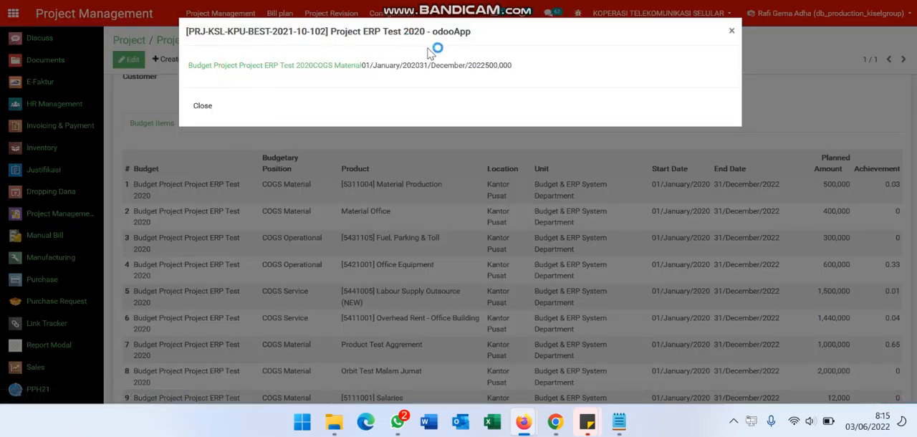
{"action": "scroll", "coordinate": [426, 119], "scroll_direction": "down", "scroll_amount": 1}
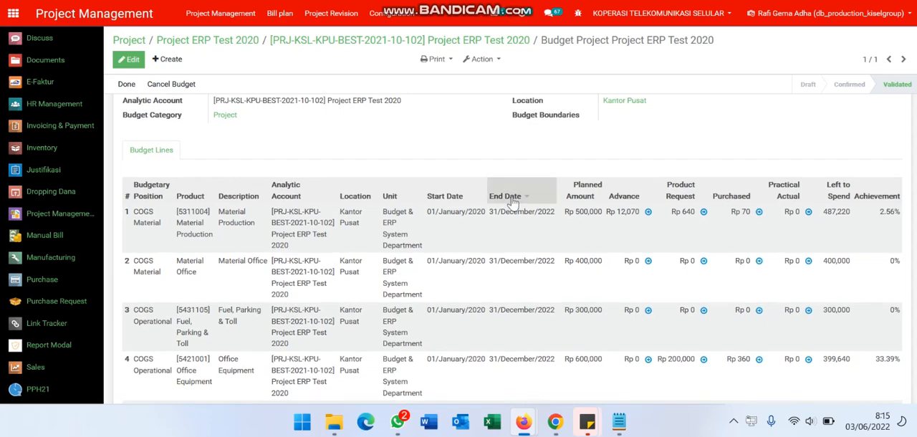
{"action": "scroll", "coordinate": [577, 280], "scroll_direction": "down", "scroll_amount": 2}
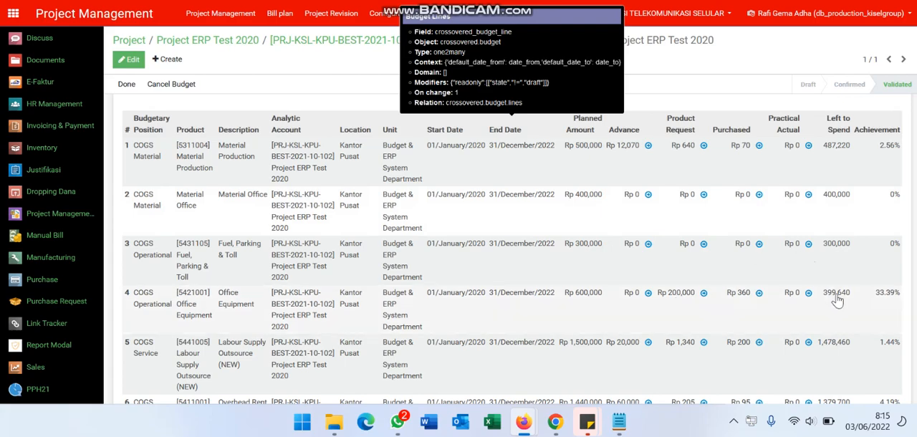
- Inspect the purchase line behind the Office Equipment budget's purchased amount, and return to the project budget
{"action": "left_click", "coordinate": [760, 295]}
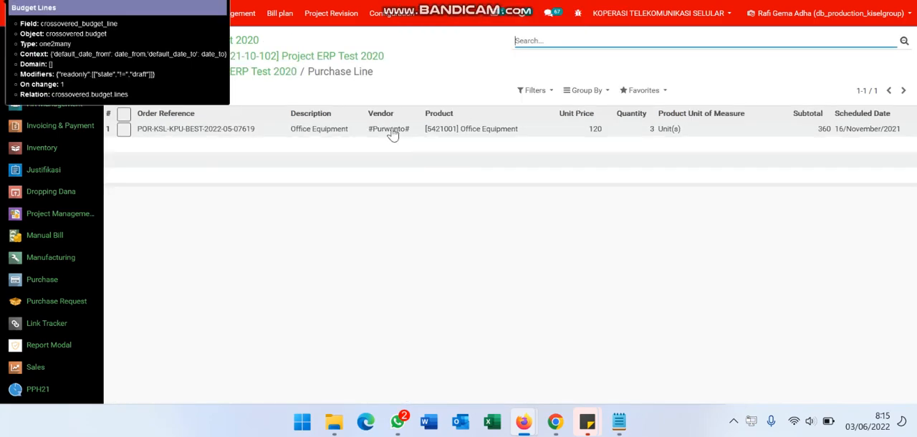
{"action": "left_click", "coordinate": [391, 130]}
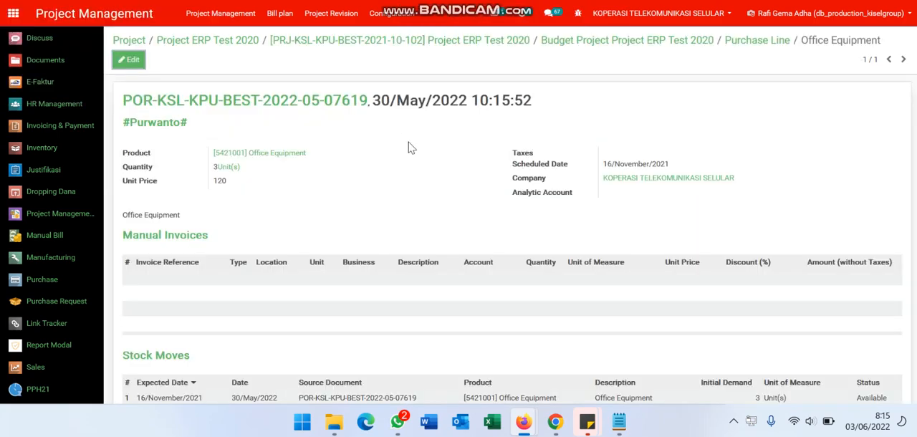
{"action": "scroll", "coordinate": [445, 195], "scroll_direction": "down", "scroll_amount": 2}
{"action": "scroll", "coordinate": [445, 196], "scroll_direction": "up", "scroll_amount": 2}
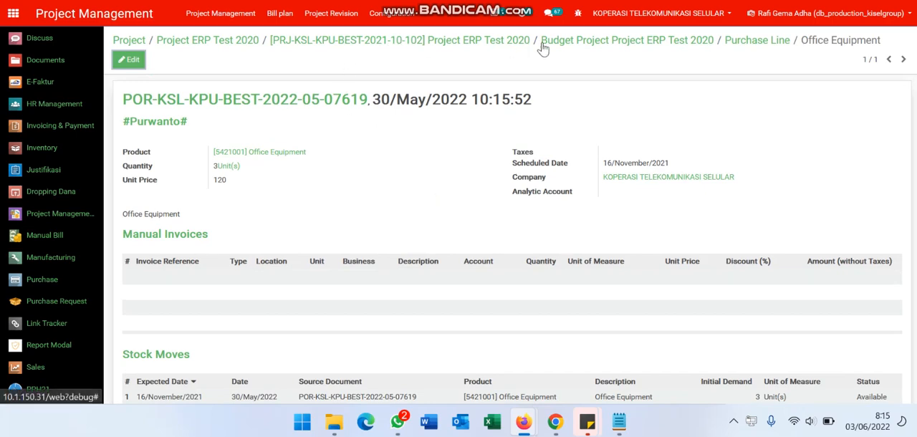
{"action": "left_click", "coordinate": [693, 43]}
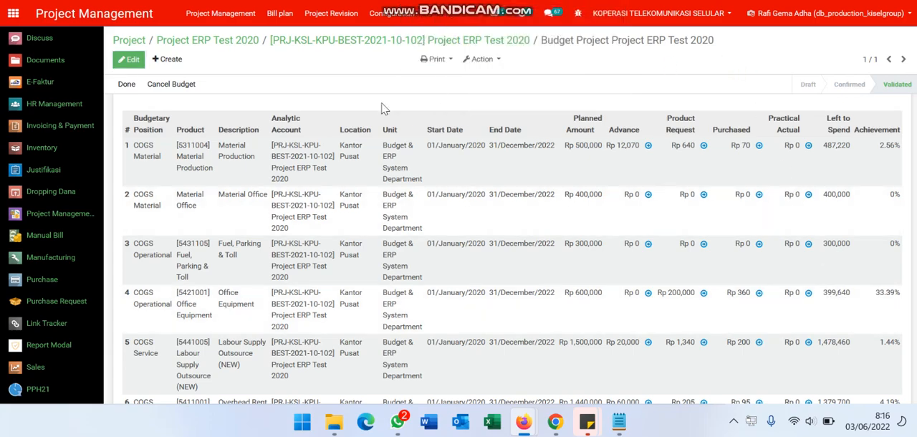
- Review the purchase request's approval levels, request its validation and validate it
{"action": "left_click", "coordinate": [215, 0]}
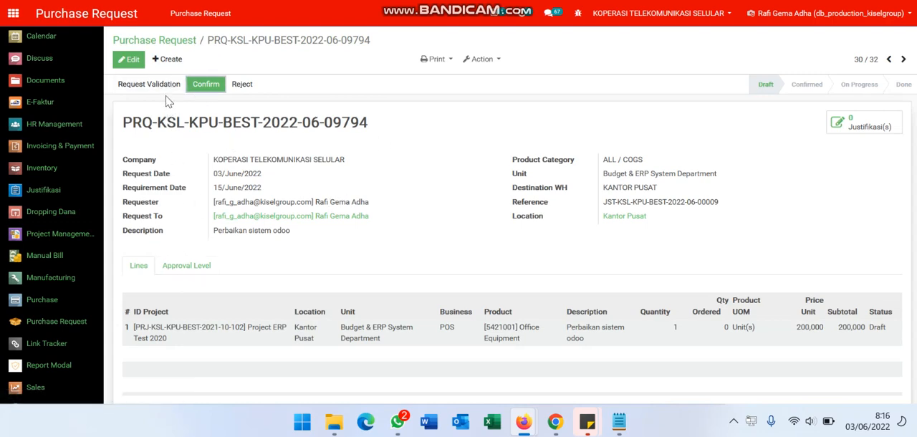
{"action": "left_click", "coordinate": [201, 266]}
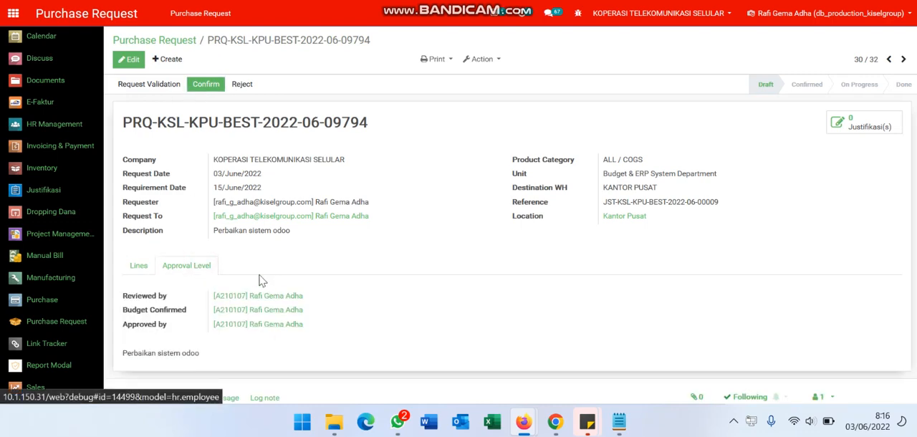
{"action": "left_click", "coordinate": [159, 89]}
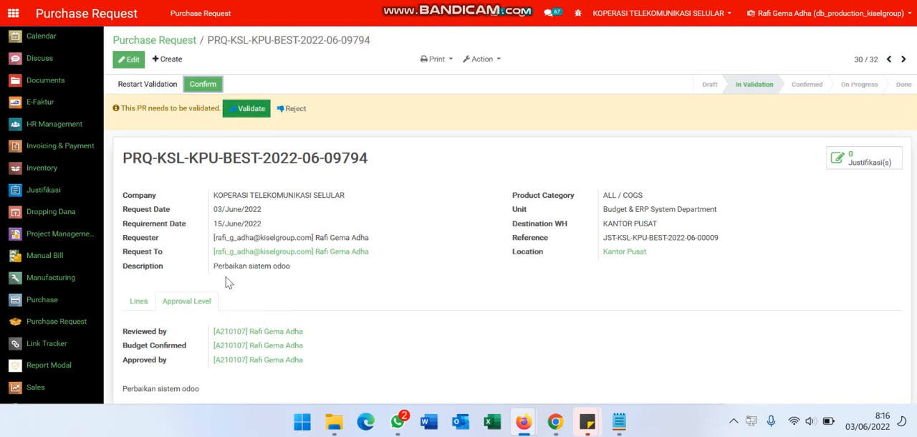
{"action": "left_click", "coordinate": [235, 112]}
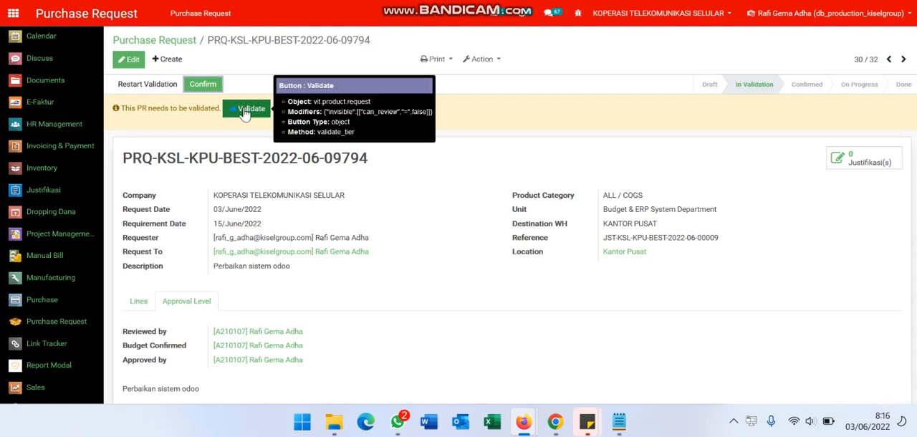
- Validate the purchase request for its remaining approval tiers
{"action": "left_click", "coordinate": [243, 113]}
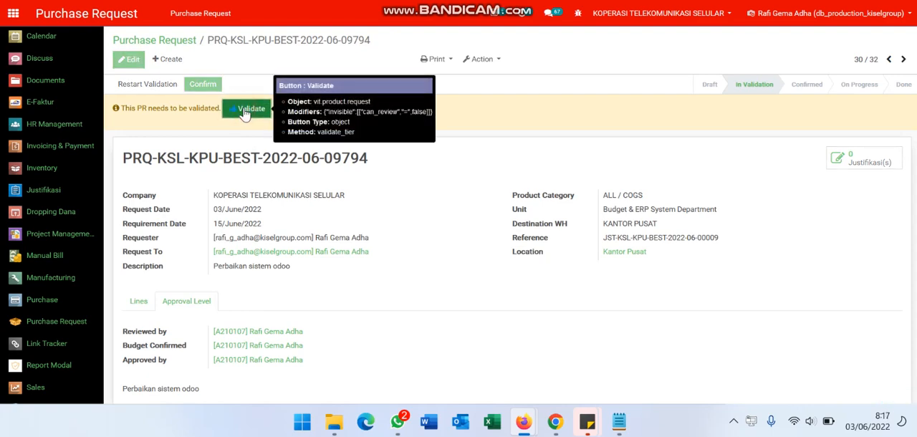
{"action": "left_click", "coordinate": [244, 113]}
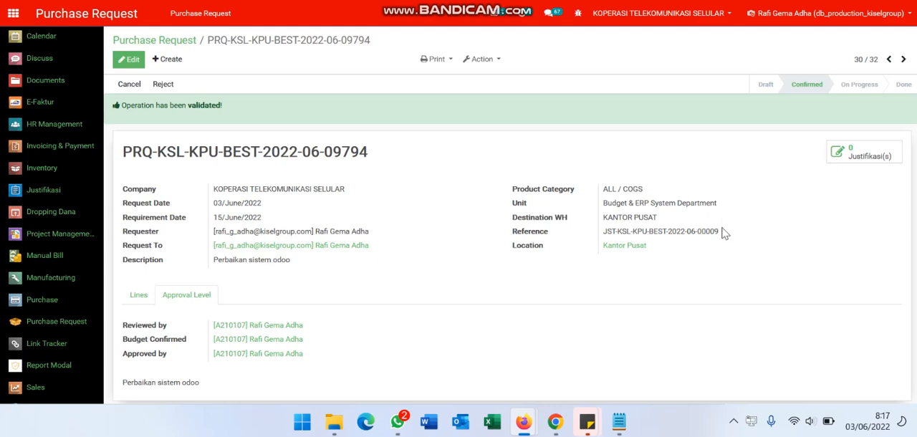
- Check the purchase request's justification reference and its justification link, and return to the request
{"action": "left_click_drag", "start_coordinate": [724, 235], "coordinate": [592, 237]}
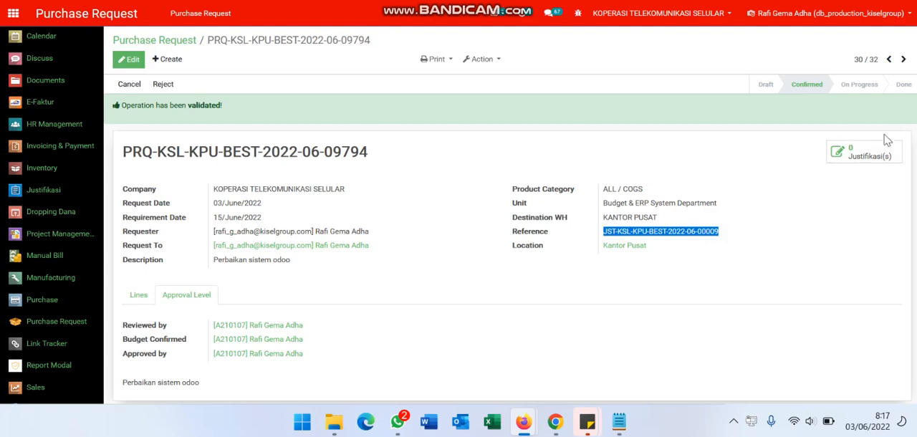
{"action": "left_click", "coordinate": [871, 153]}
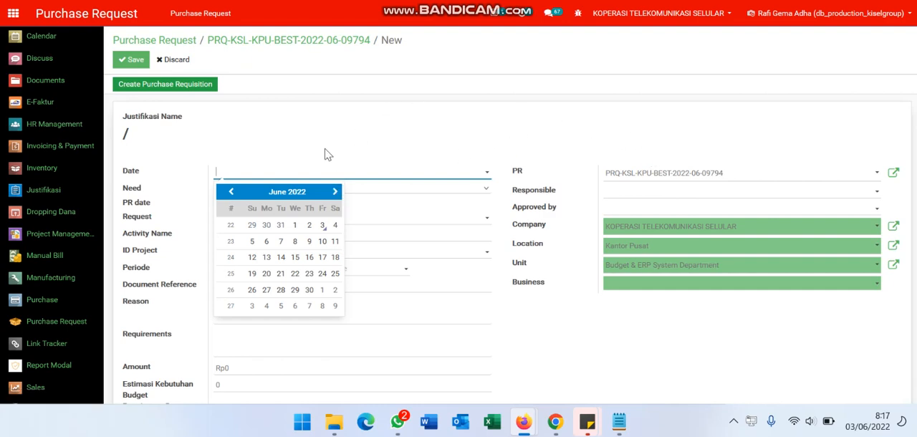
{"action": "left_click", "coordinate": [277, 44]}
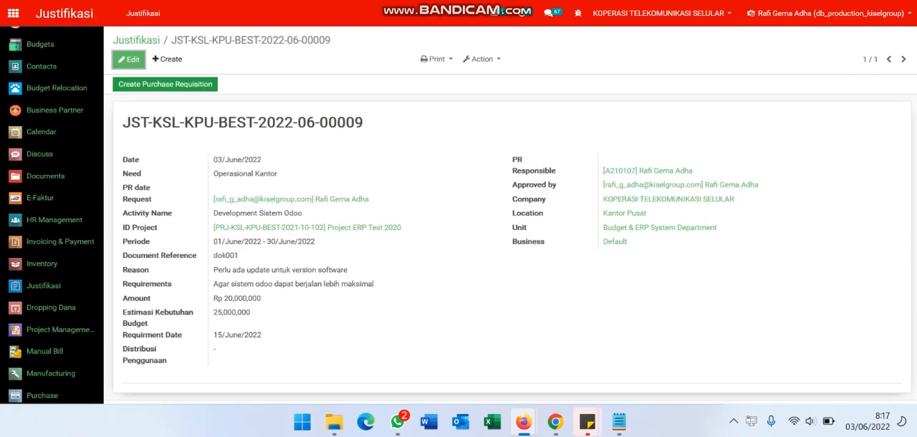
- Set the PR field of the Development Sistem Odoo justification to the validated purchase request's number and save the justification
{"action": "left_click", "coordinate": [127, 59]}
{"action": "left_click", "coordinate": [639, 172]}
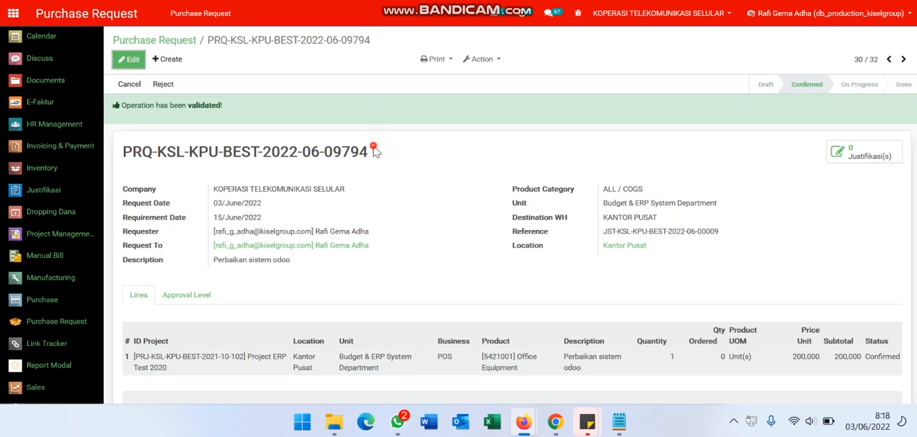
{"action": "triple_click", "coordinate": [369, 151]}
{"action": "double_click", "coordinate": [370, 152]}
{"action": "triple_click", "coordinate": [370, 151]}
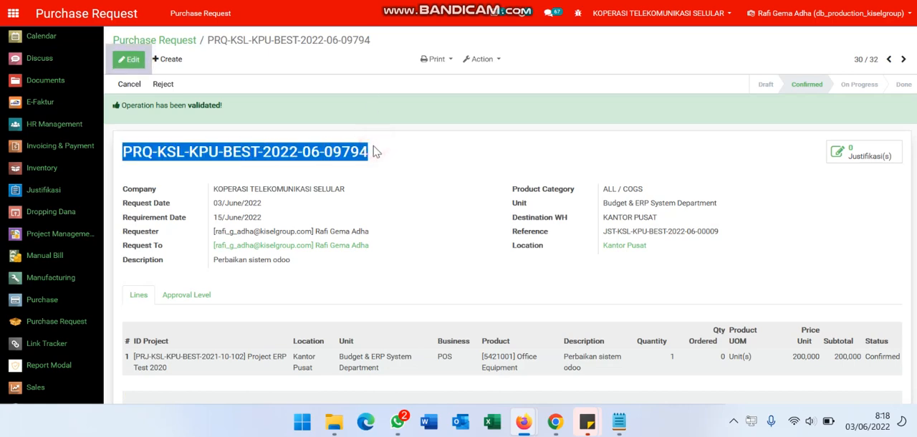
{"action": "key", "text": "ctrl+c"}
{"action": "key", "text": "ctrl+Tab"}
{"action": "key", "text": "ctrl+v"}
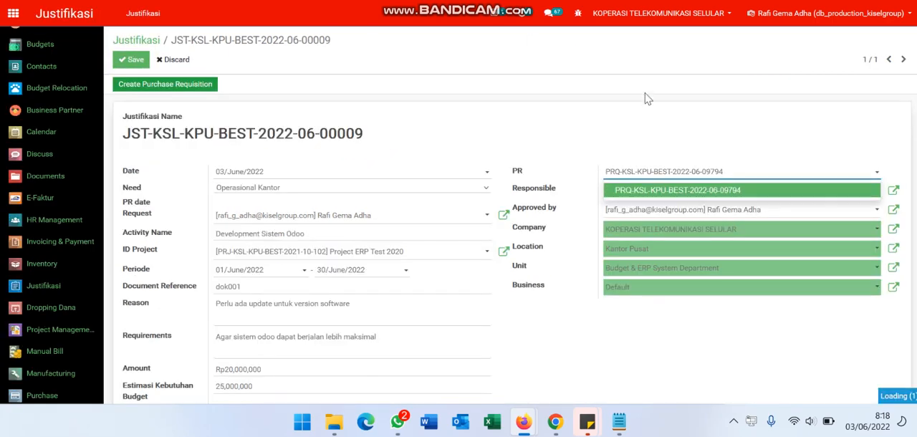
{"action": "left_click", "coordinate": [745, 191]}
{"action": "left_click", "coordinate": [134, 63]}
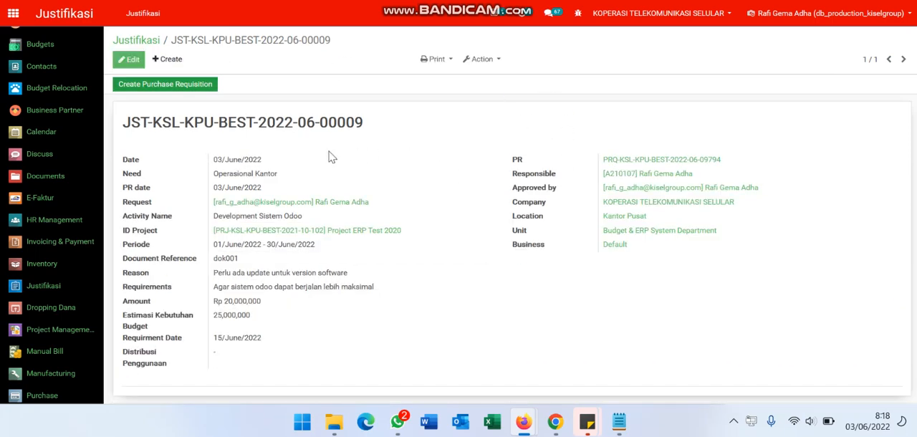
- Follow the justification's PR link to the purchase request and its justification link back, checking that both records are connected
{"action": "left_click", "coordinate": [644, 164]}
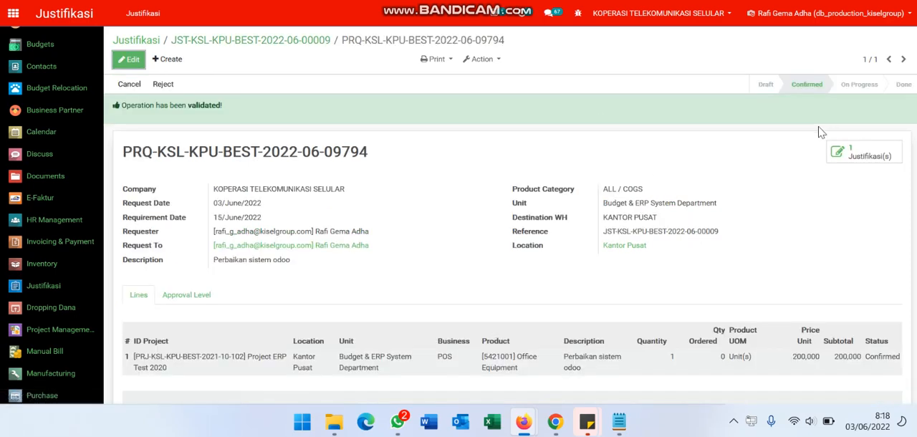
{"action": "left_click", "coordinate": [865, 155]}
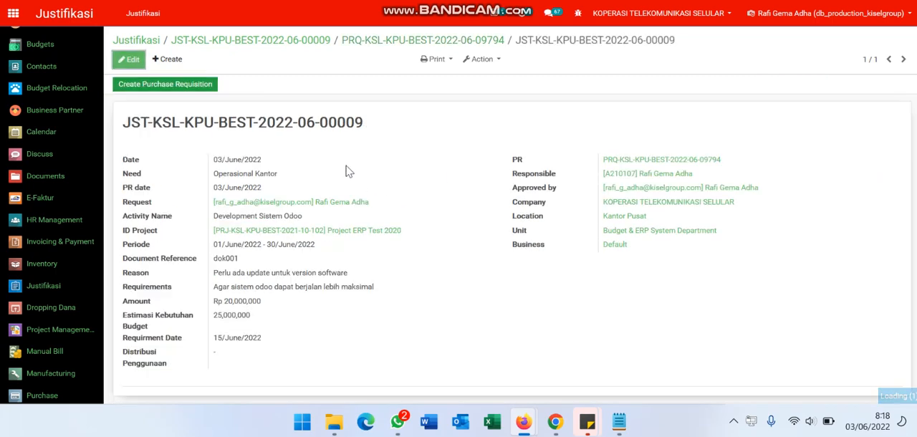
{"action": "left_click", "coordinate": [368, 41]}
{"action": "left_click", "coordinate": [301, 41]}
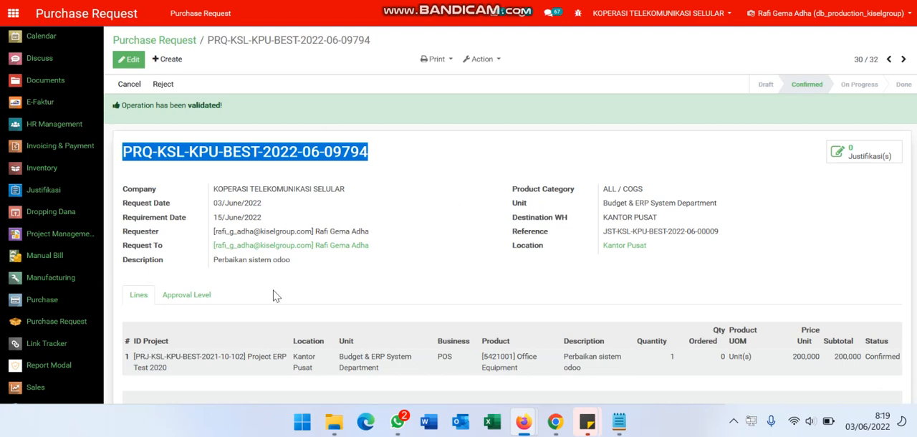
{"action": "left_click", "coordinate": [412, 262]}
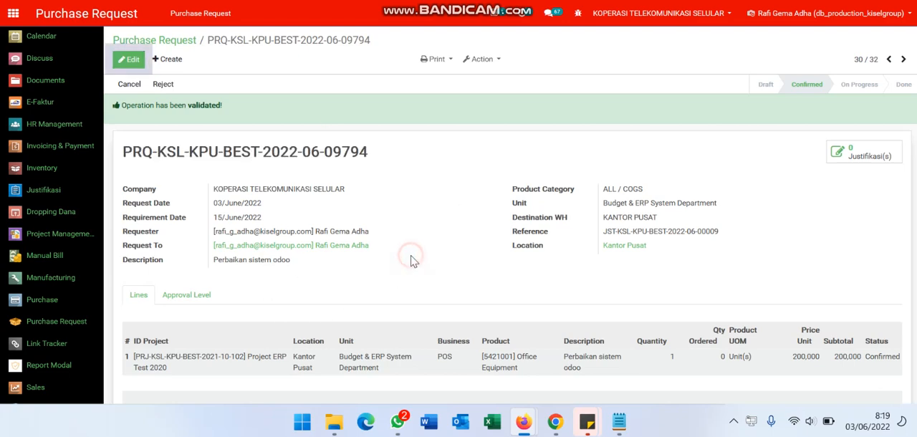